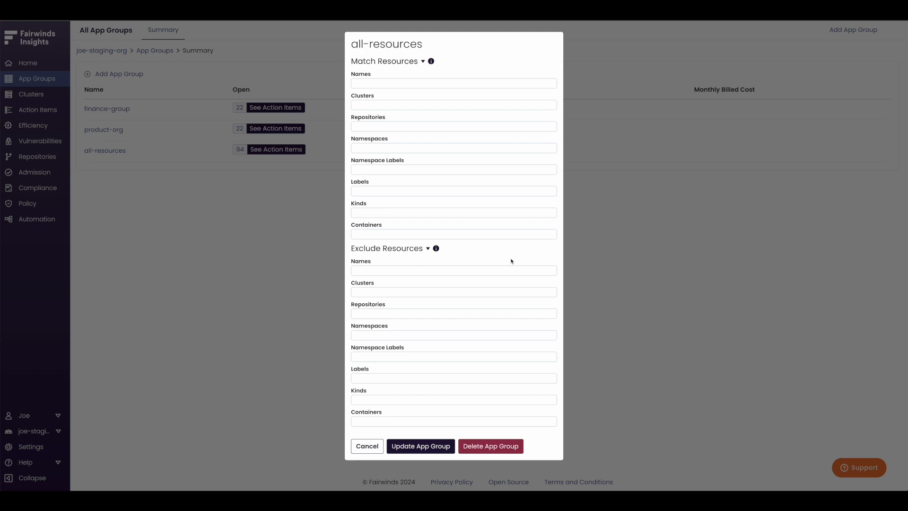
# Save the all-resources app group and open the finance-group app group for editing.
pyautogui.click(400, 446)
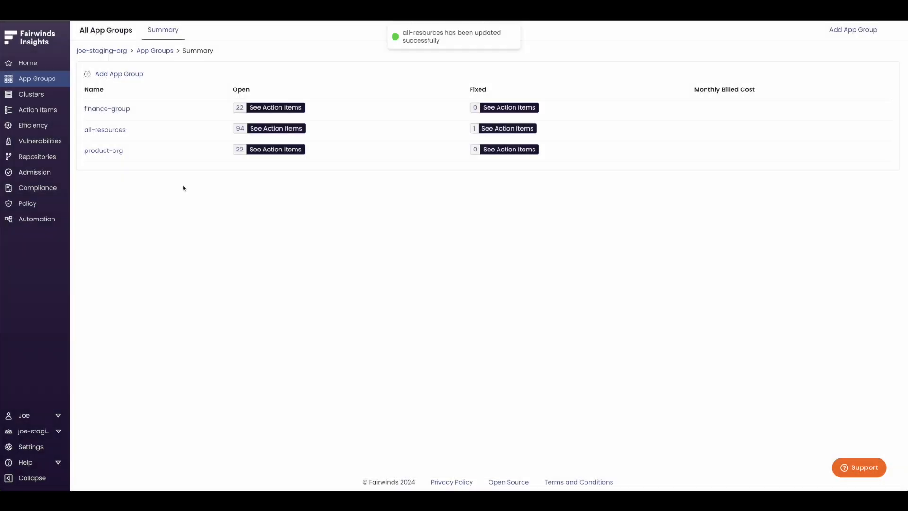
pyautogui.click(113, 113)
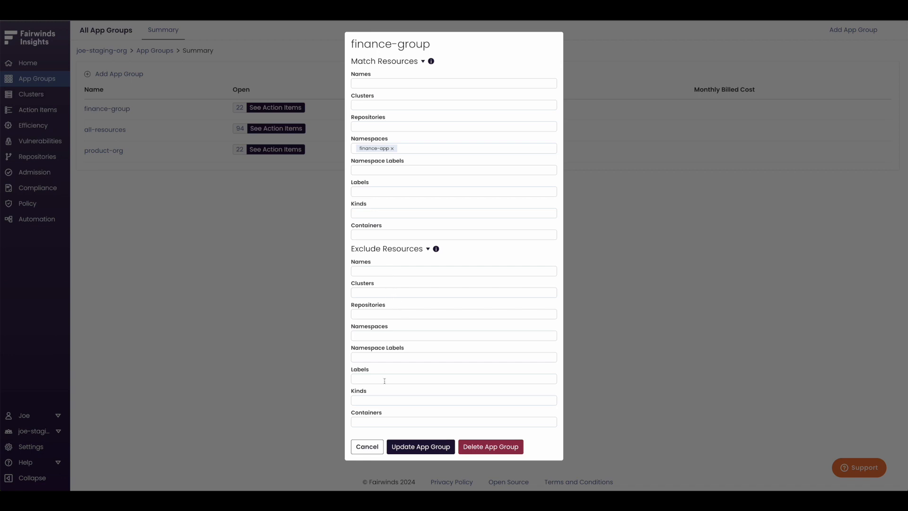
# Try excluding the CronJob kind from finance-group and remove the exclusion again.
pyautogui.click(383, 399)
pyautogui.write('CronJob')
pyautogui.press('Return')
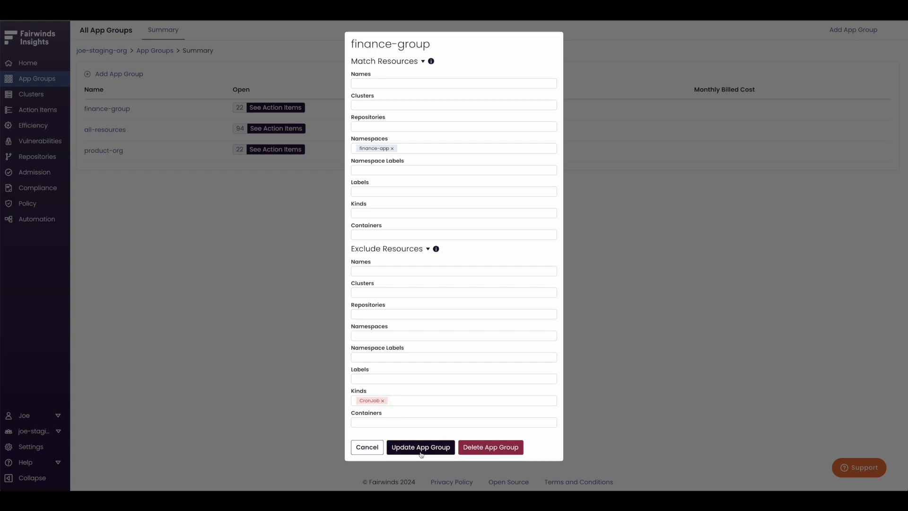
pyautogui.click(382, 401)
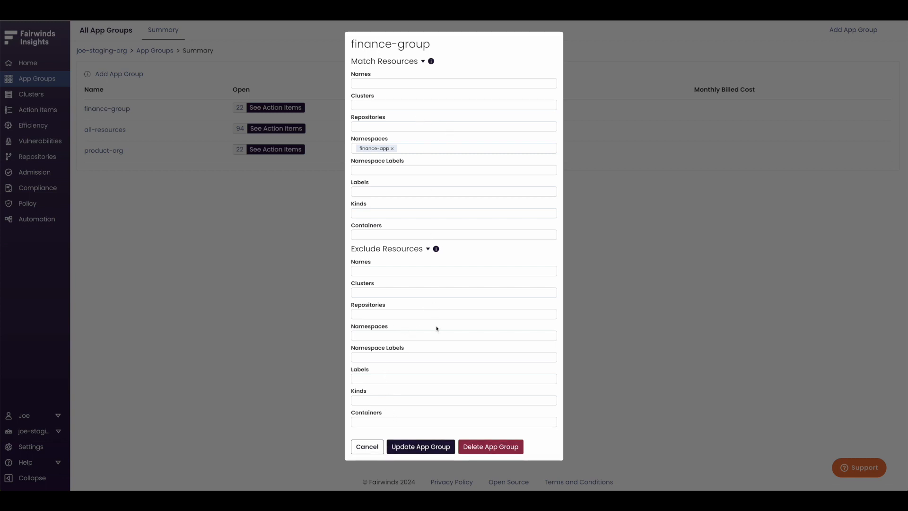
# Save the finance-group app group, and open product-org to check its matched namespace and save it.
pyautogui.click(431, 447)
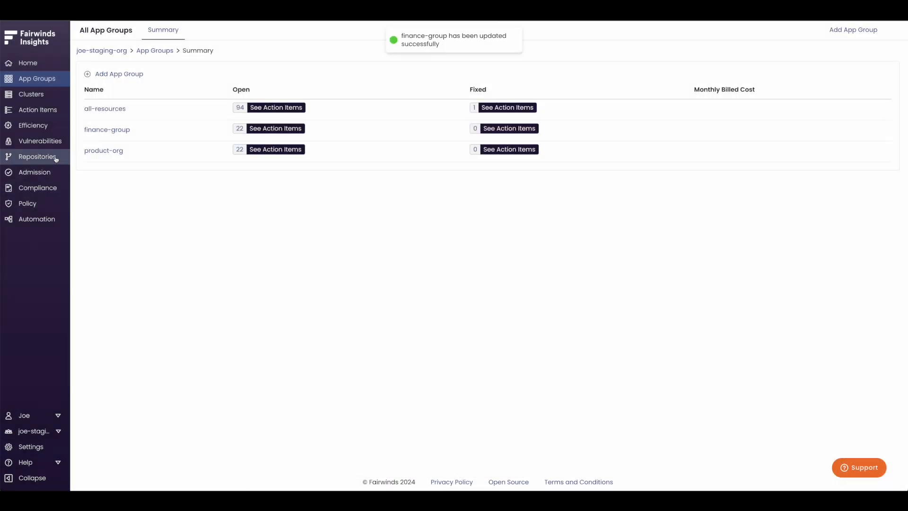
pyautogui.click(91, 150)
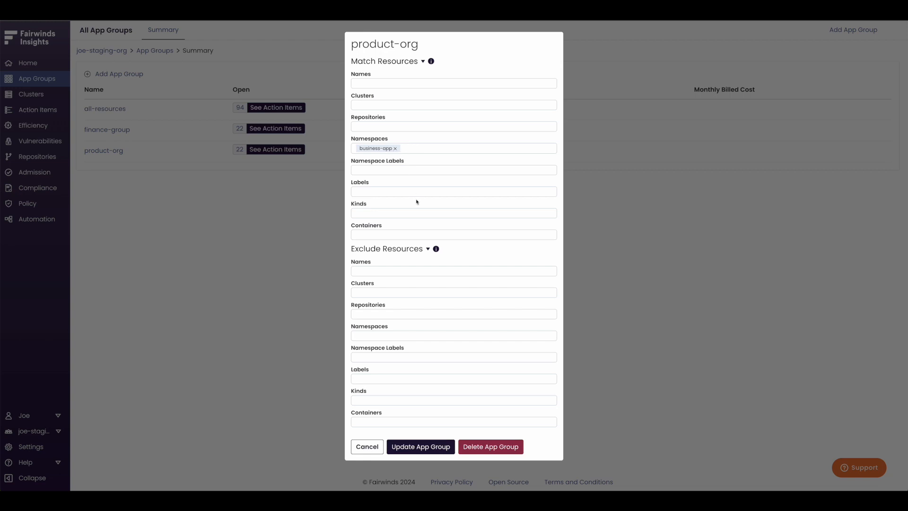
pyautogui.click(415, 450)
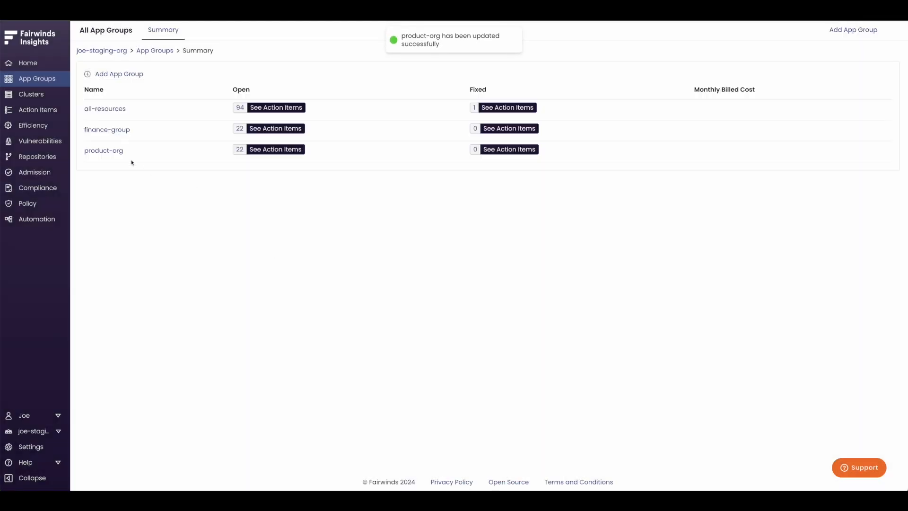
# Set the scan mode for policy mappings to Focused (Recommended) and apply the update.
pyautogui.click(50, 203)
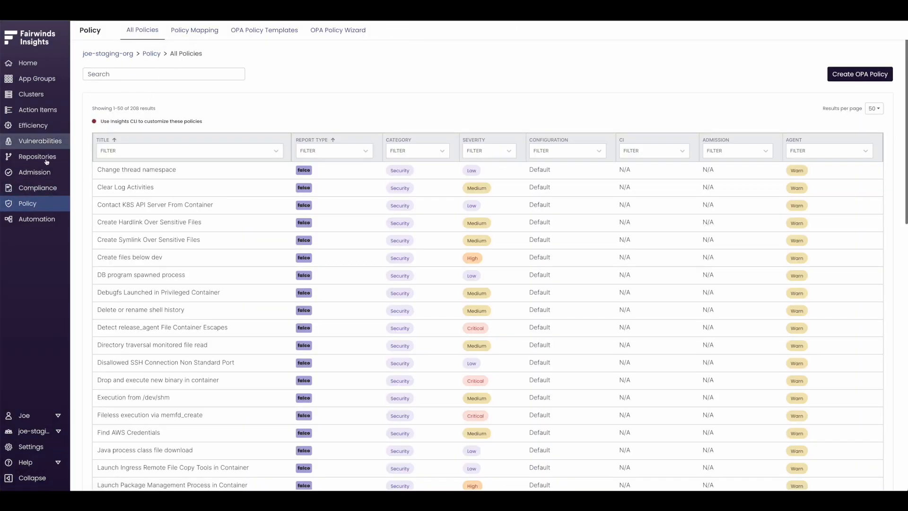
pyautogui.click(196, 37)
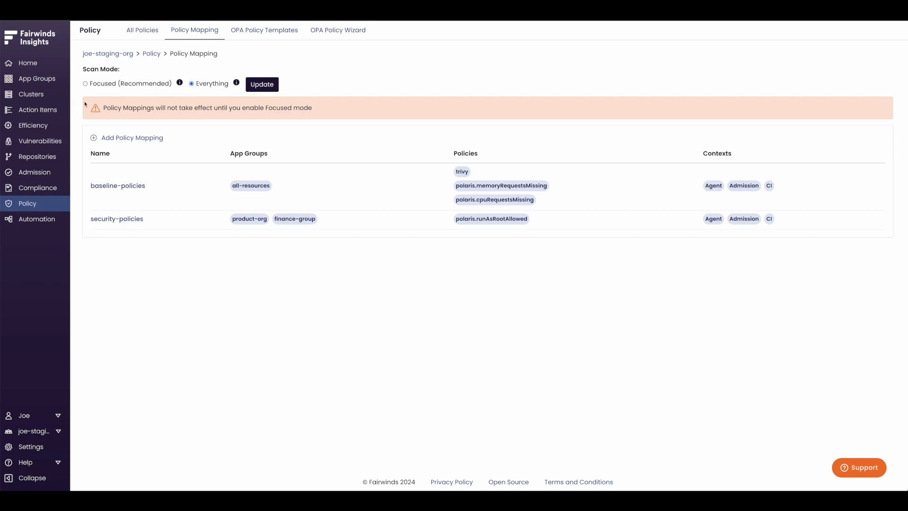
pyautogui.click(53, 112)
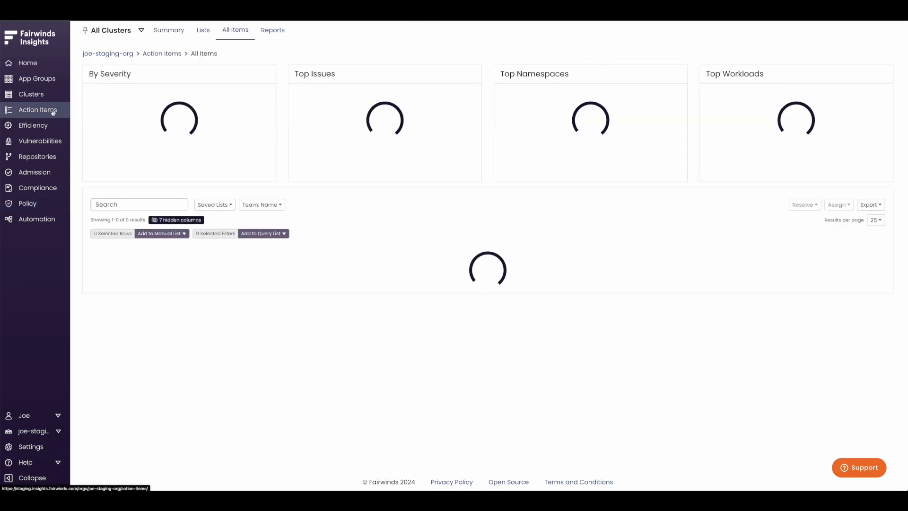
pyautogui.click(43, 204)
pyautogui.click(194, 32)
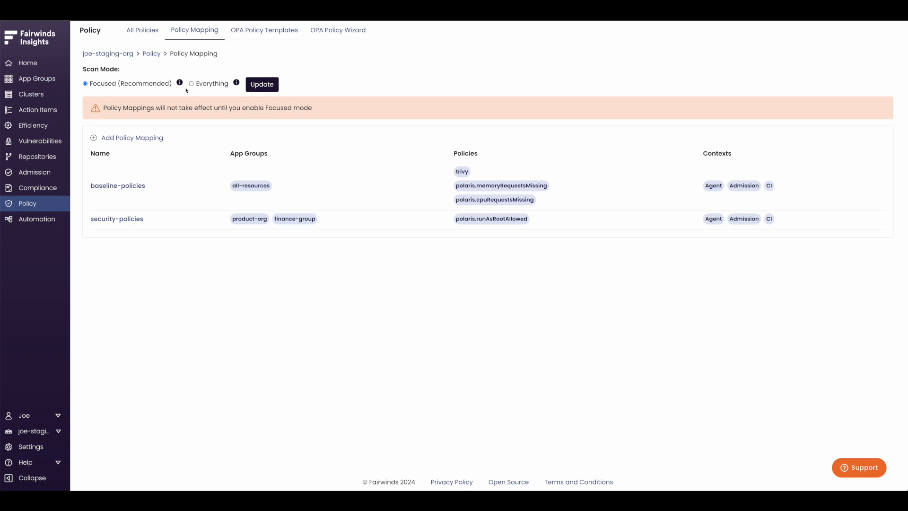
pyautogui.moveTo(180, 84)
pyautogui.click(260, 85)
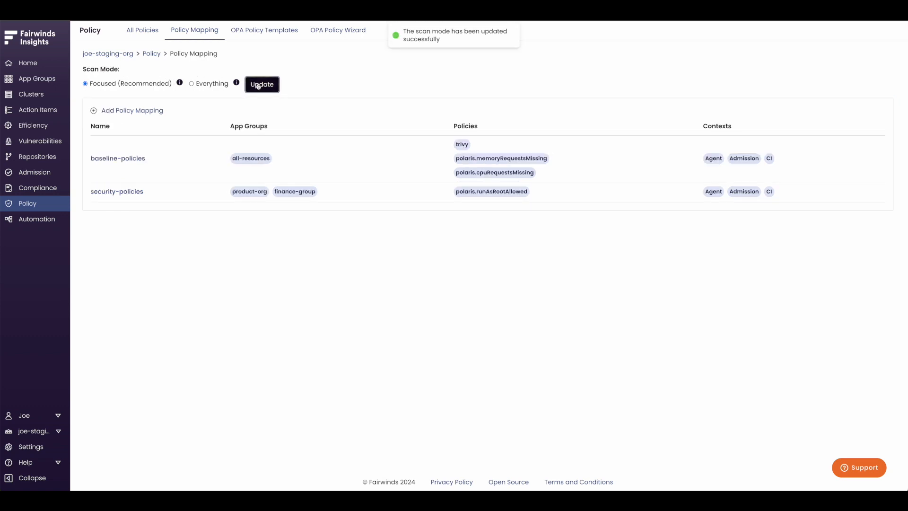
# Check the action items for all clusters and review the settings of the baseline-policies and security-policies mappings, leaving both unsaved.
pyautogui.click(52, 114)
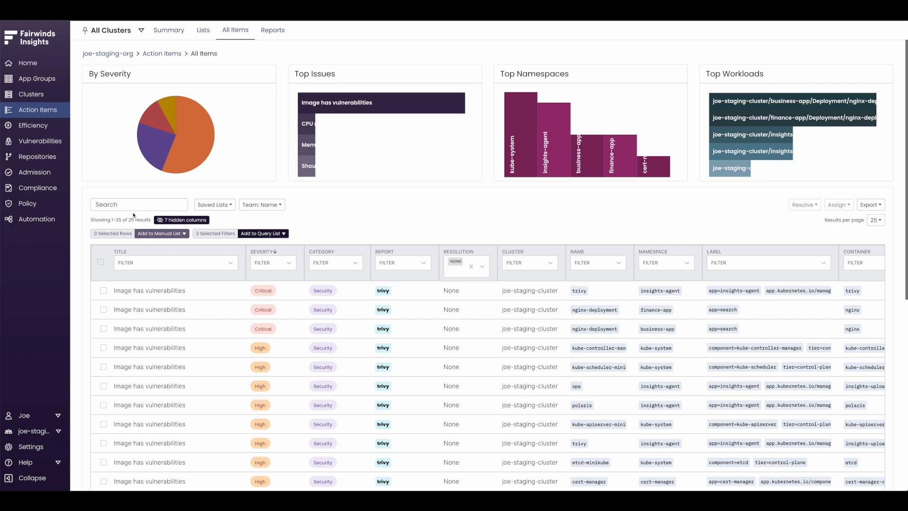
pyautogui.click(52, 204)
pyautogui.click(204, 34)
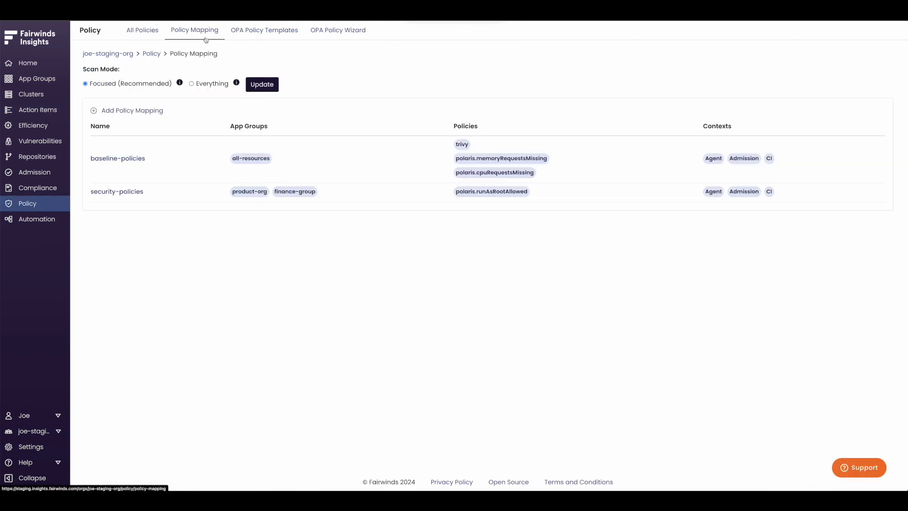
pyautogui.click(139, 161)
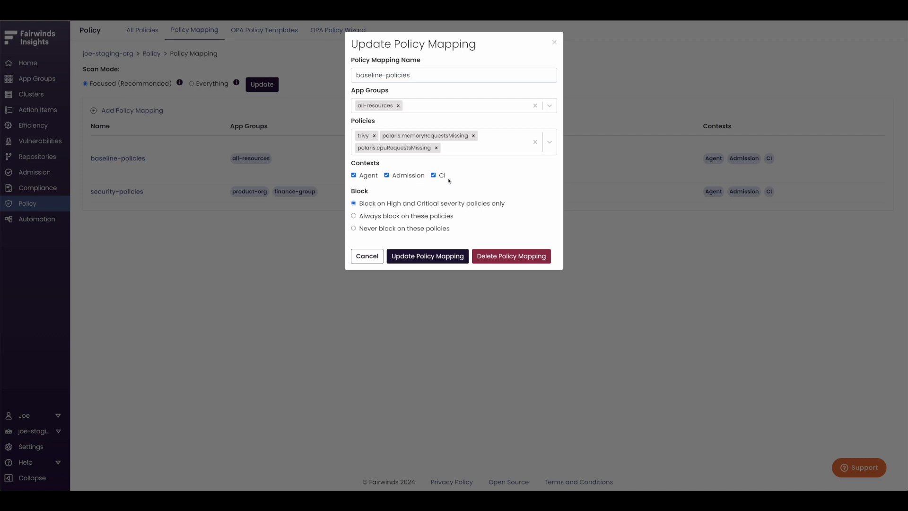
pyautogui.click(368, 260)
pyautogui.click(135, 195)
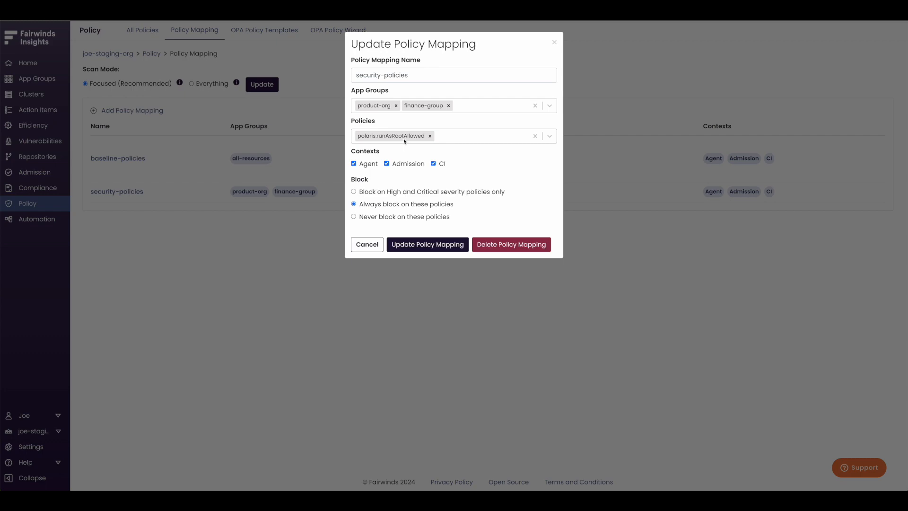
pyautogui.click(369, 245)
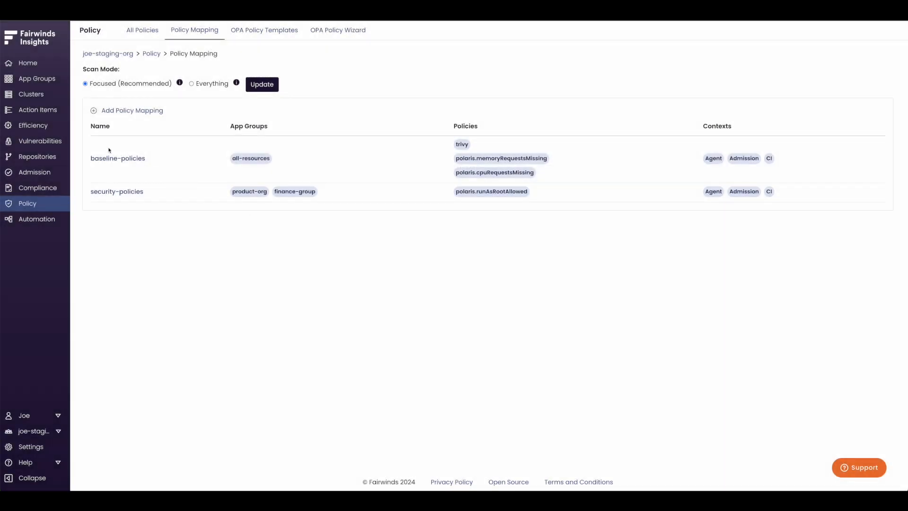
# Examine the full list of action items for all clusters, comparing severity, report type and namespace.
pyautogui.click(60, 113)
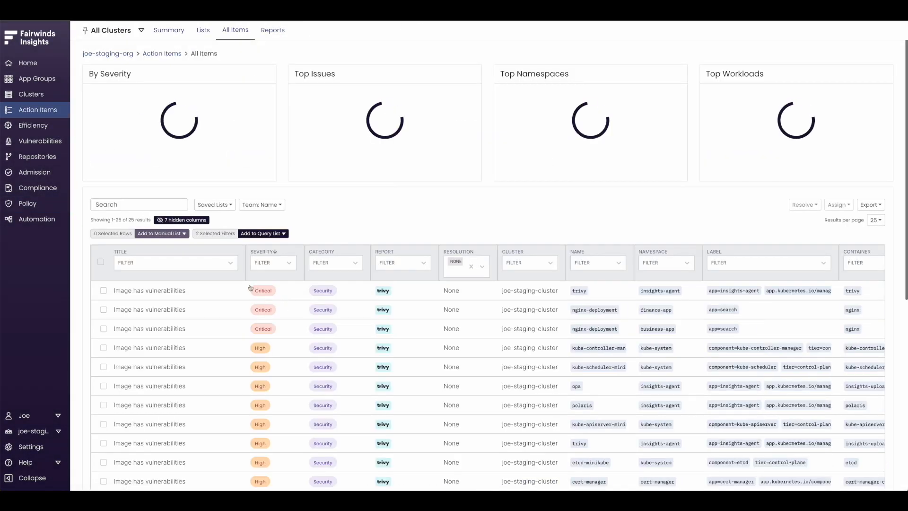
pyautogui.scroll(-5, 238, 279)
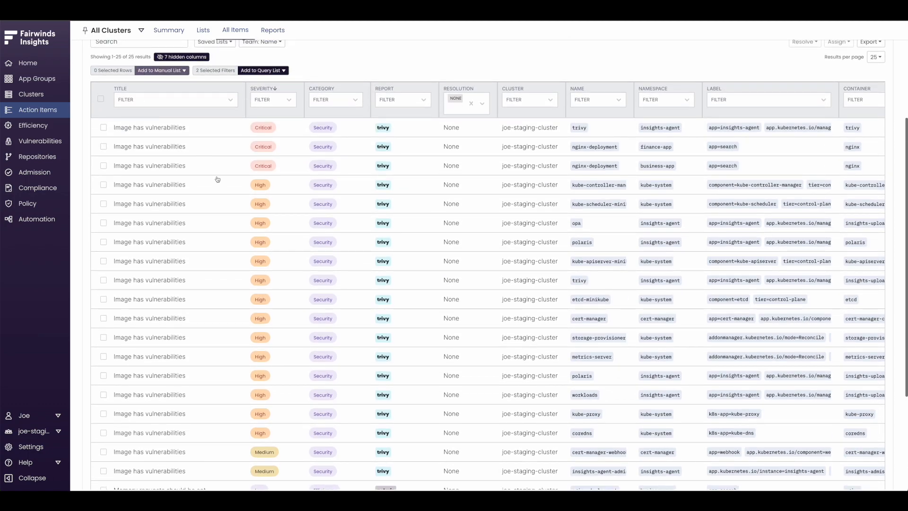
pyautogui.scroll(-3, 223, 185)
pyautogui.scroll(-3, 227, 216)
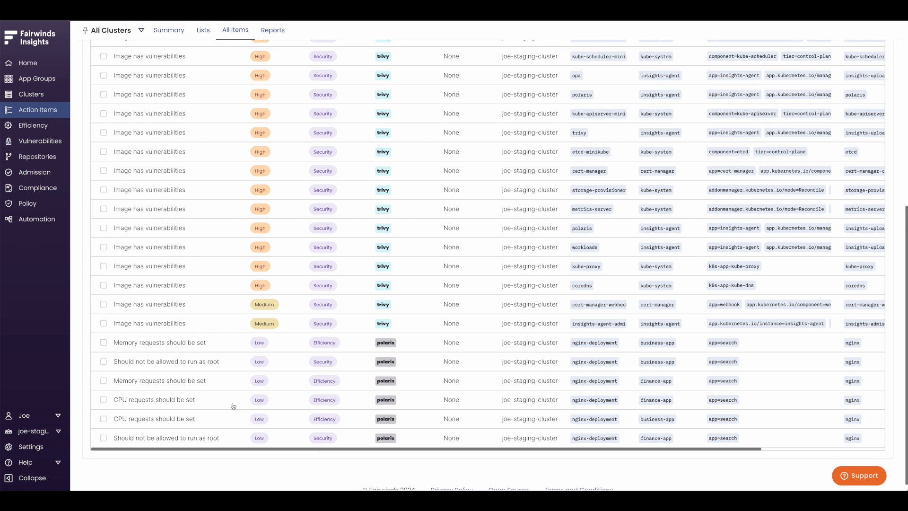
pyautogui.scroll(2, 233, 405)
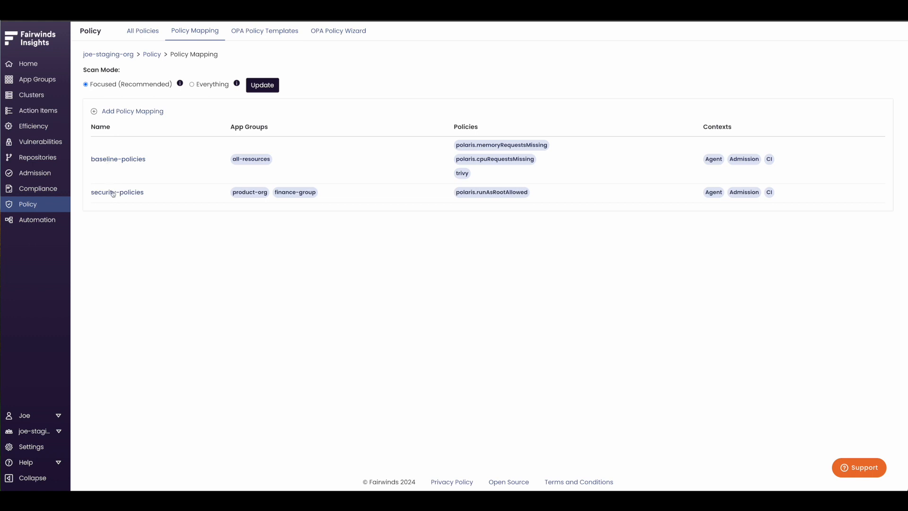
# Set the baseline-policies and security-policies mappings to always block on their policies, and save both.
pyautogui.click(123, 161)
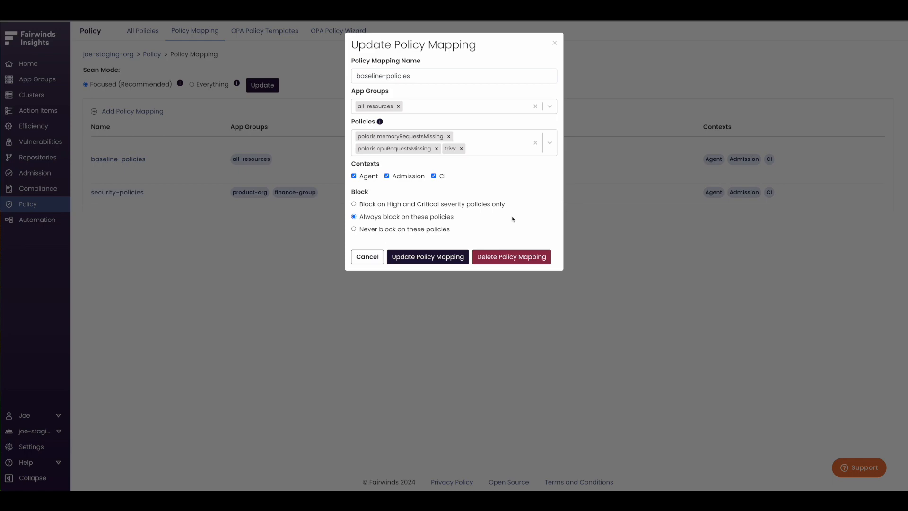
pyautogui.click(447, 258)
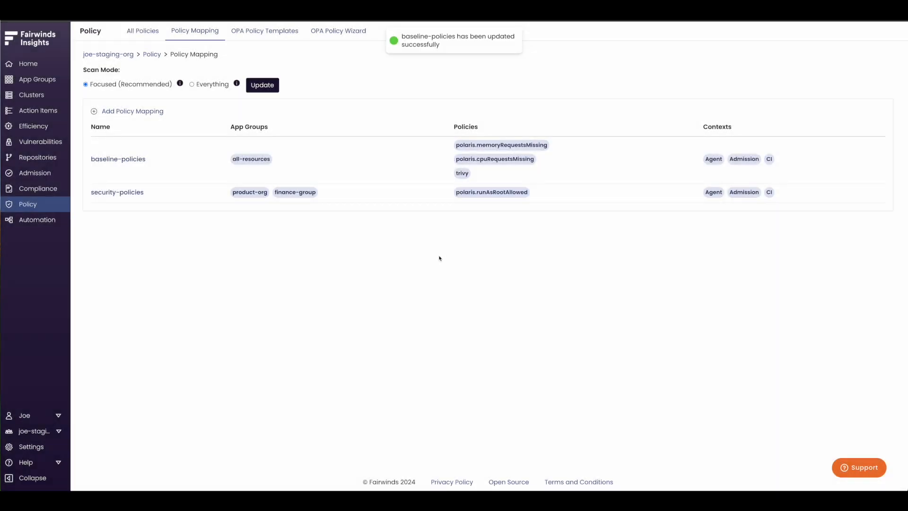
pyautogui.click(141, 193)
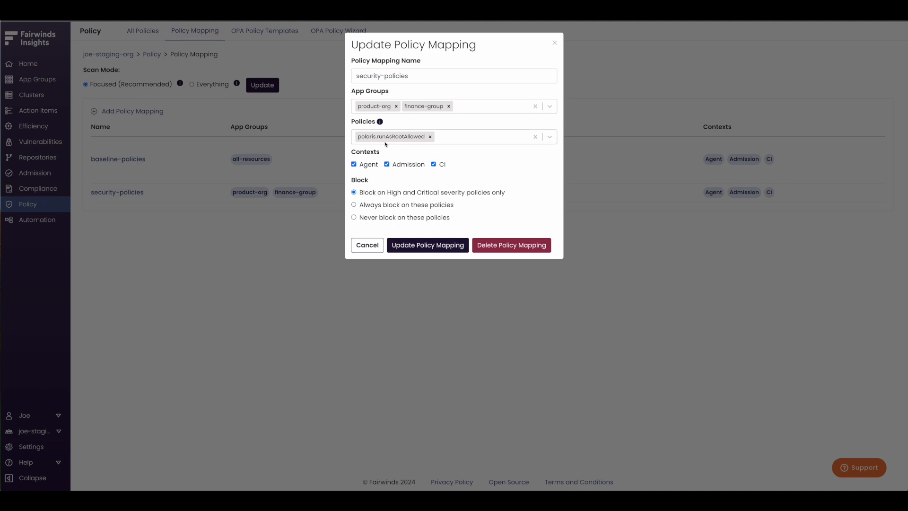
pyautogui.click(402, 207)
pyautogui.click(439, 245)
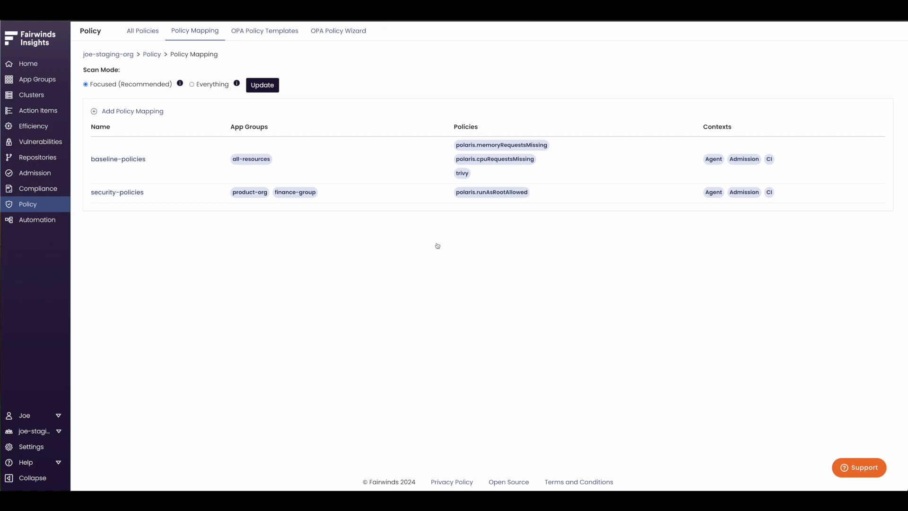
# Switch to Visual Studio Code, inspect the runAsNonRoot setting and image line in nginx.yaml, and return to Fairwinds Insights.
pyautogui.hotkey('alt', 'Tab')
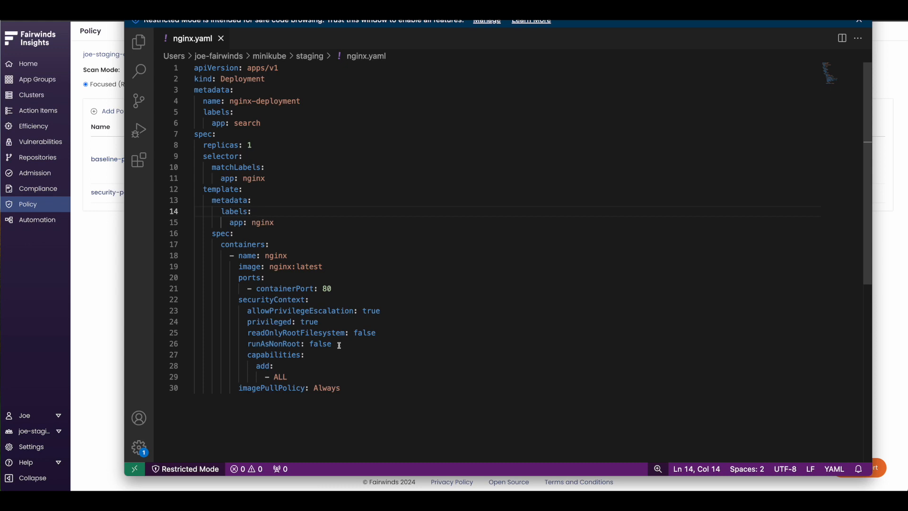
pyautogui.moveTo(340, 345); pyautogui.dragTo(243, 344)
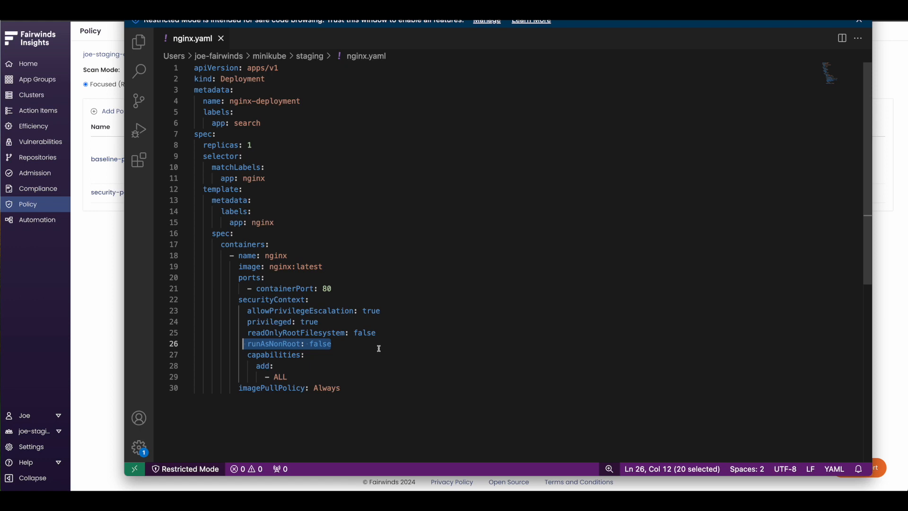
pyautogui.click(384, 266)
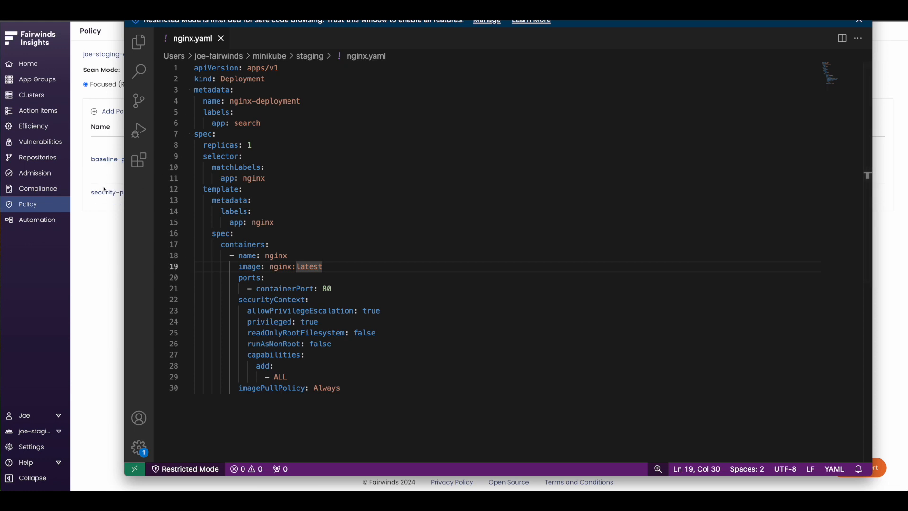
pyautogui.click(100, 215)
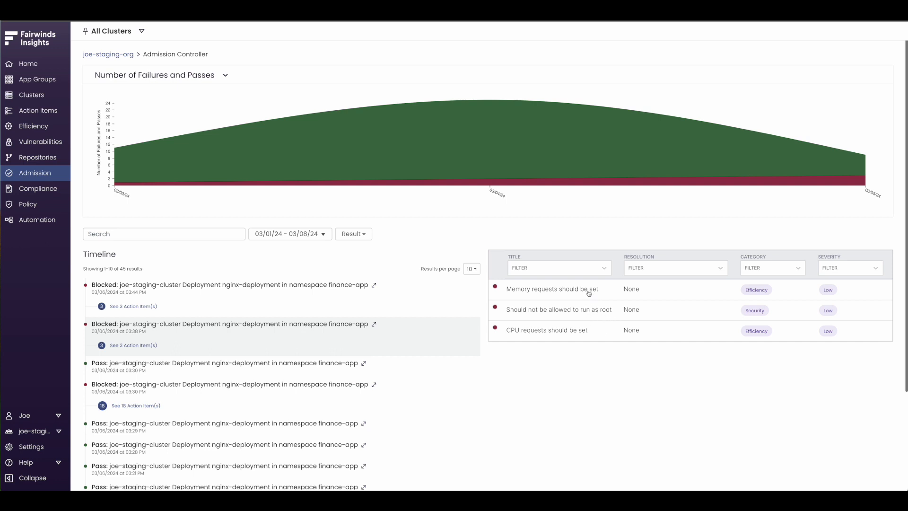
# Inspect the "Memory requests should be set" action item of the blocked deployment and its Resolve and Snooze options, and close it.
pyautogui.click(589, 294)
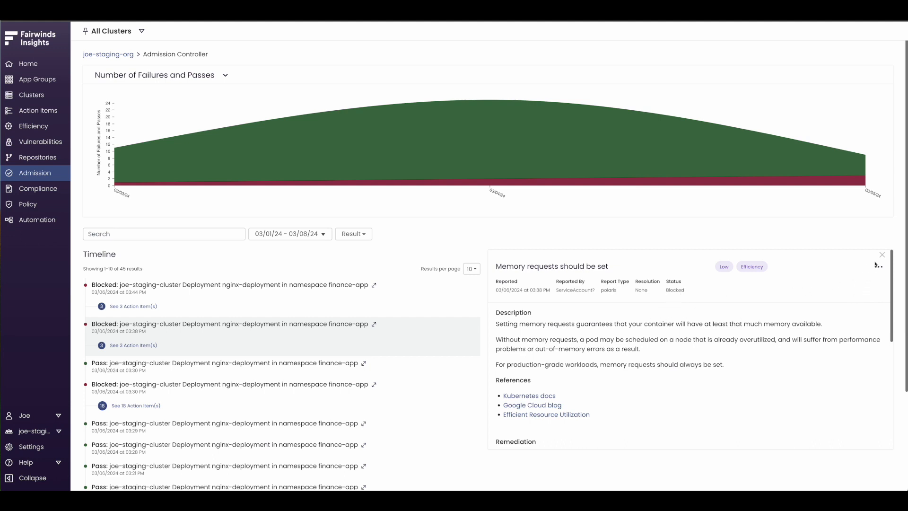
pyautogui.click(876, 265)
pyautogui.moveTo(862, 277)
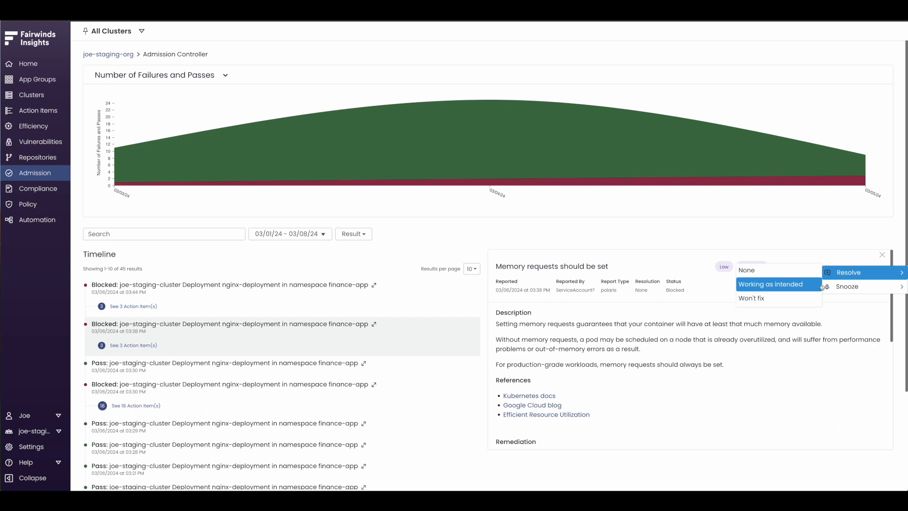
pyautogui.moveTo(834, 289)
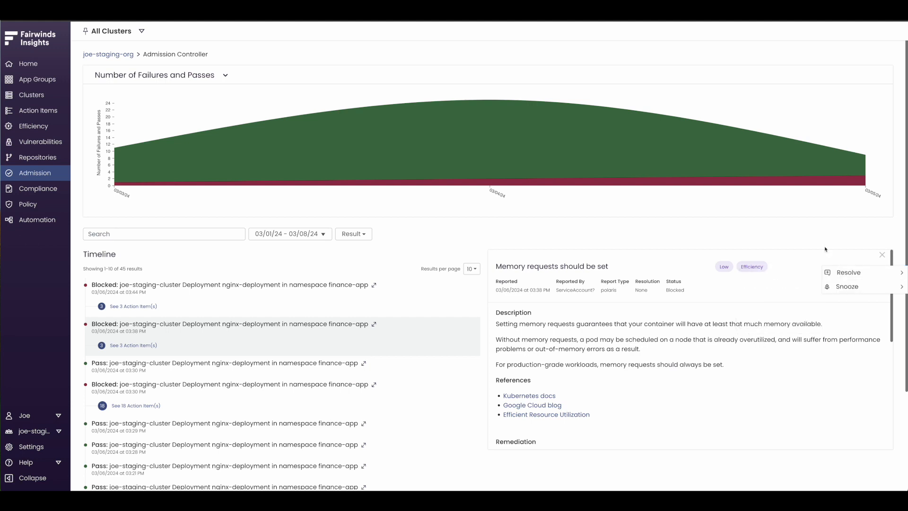
pyautogui.click(882, 255)
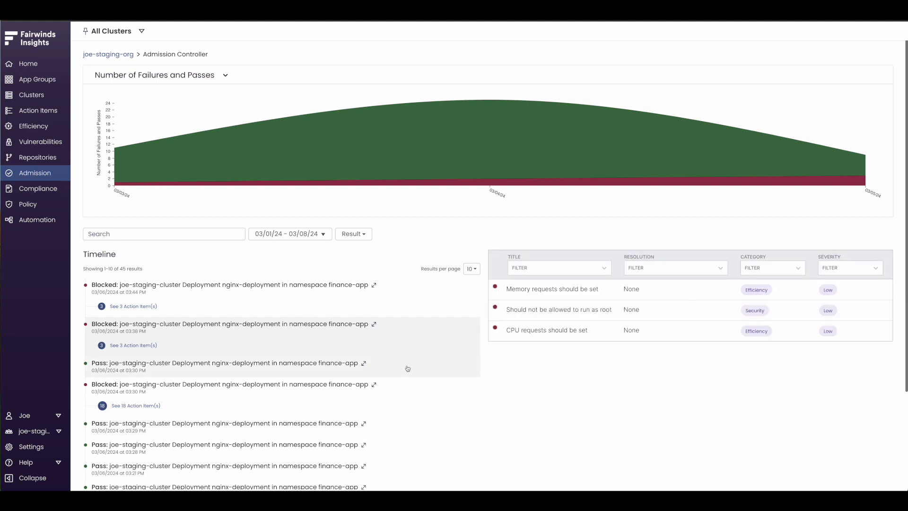